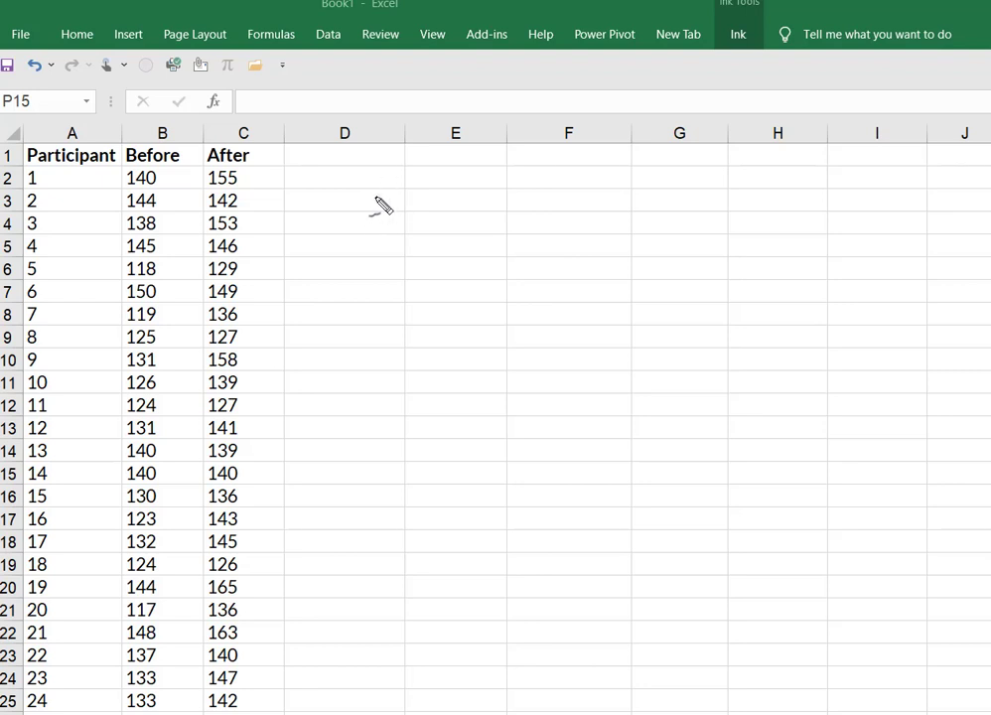
Handwrite the mean difference symbol μD beside the data and the definition D = X1 − X2 below it.
{"action": "mouse_move", "coordinate": [360, 209]}
{"action": "left_mouse_down"}
{"action": "mouse_move", "coordinate": [396, 185]}
{"action": "mouse_move", "coordinate": [416, 220]}
{"action": "left_mouse_up"}
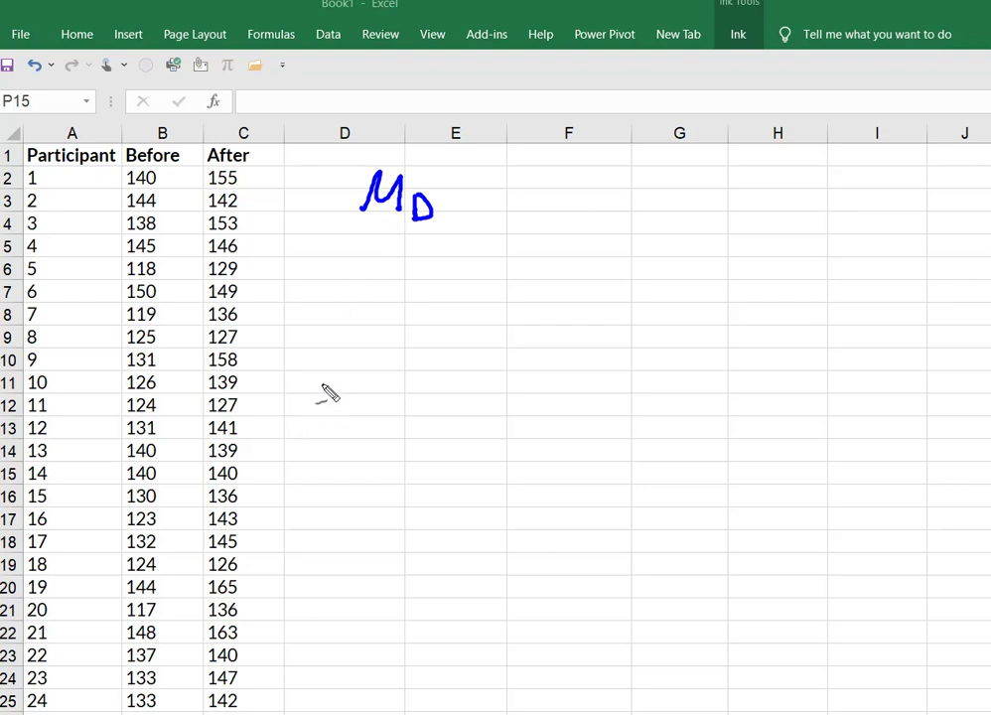
{"action": "mouse_move", "coordinate": [327, 374]}
{"action": "left_mouse_down"}
{"action": "mouse_move", "coordinate": [328, 413]}
{"action": "mouse_move", "coordinate": [380, 394]}
{"action": "left_mouse_up"}
{"action": "mouse_move", "coordinate": [366, 402]}
{"action": "left_mouse_down"}
{"action": "mouse_move", "coordinate": [427, 410]}
{"action": "mouse_move", "coordinate": [404, 411]}
{"action": "mouse_move", "coordinate": [435, 423]}
{"action": "mouse_move", "coordinate": [465, 403]}
{"action": "mouse_move", "coordinate": [497, 417]}
{"action": "mouse_move", "coordinate": [477, 419]}
{"action": "mouse_move", "coordinate": [524, 424]}
{"action": "left_mouse_up"}
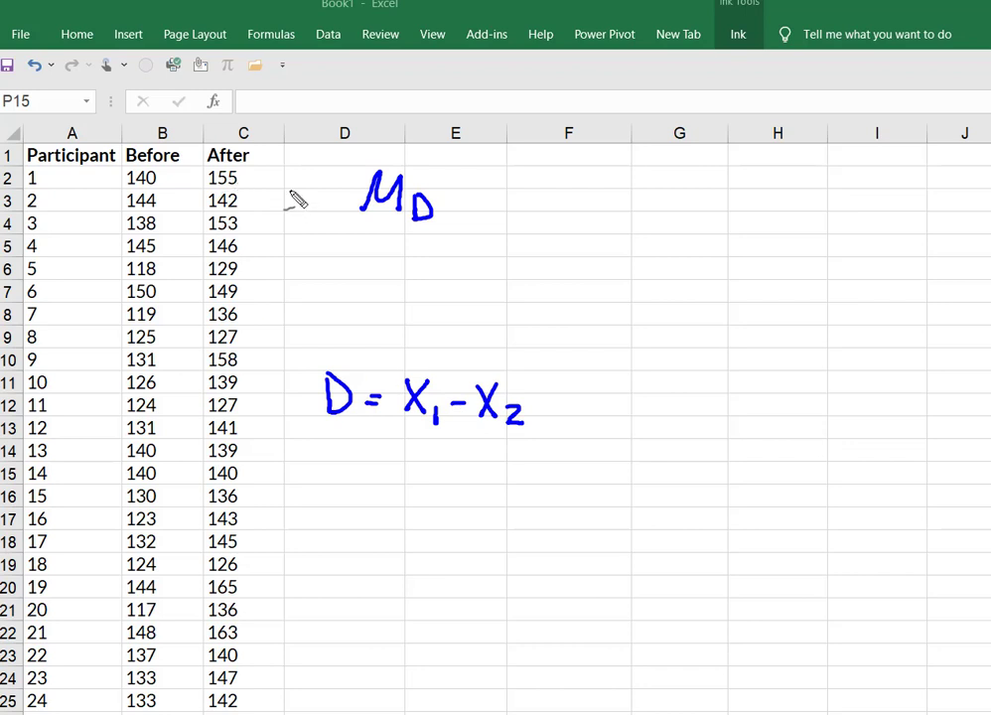
Complete the handwritten null hypothesis around the μD symbol so it reads H0: μD ≥ 5.
{"action": "mouse_move", "coordinate": [271, 166]}
{"action": "left_mouse_down"}
{"action": "mouse_move", "coordinate": [271, 207]}
{"action": "mouse_move", "coordinate": [291, 207]}
{"action": "mouse_move", "coordinate": [292, 189]}
{"action": "mouse_move", "coordinate": [304, 198]}
{"action": "left_mouse_up"}
{"action": "left_click", "coordinate": [329, 196]}
{"action": "left_click", "coordinate": [329, 207]}
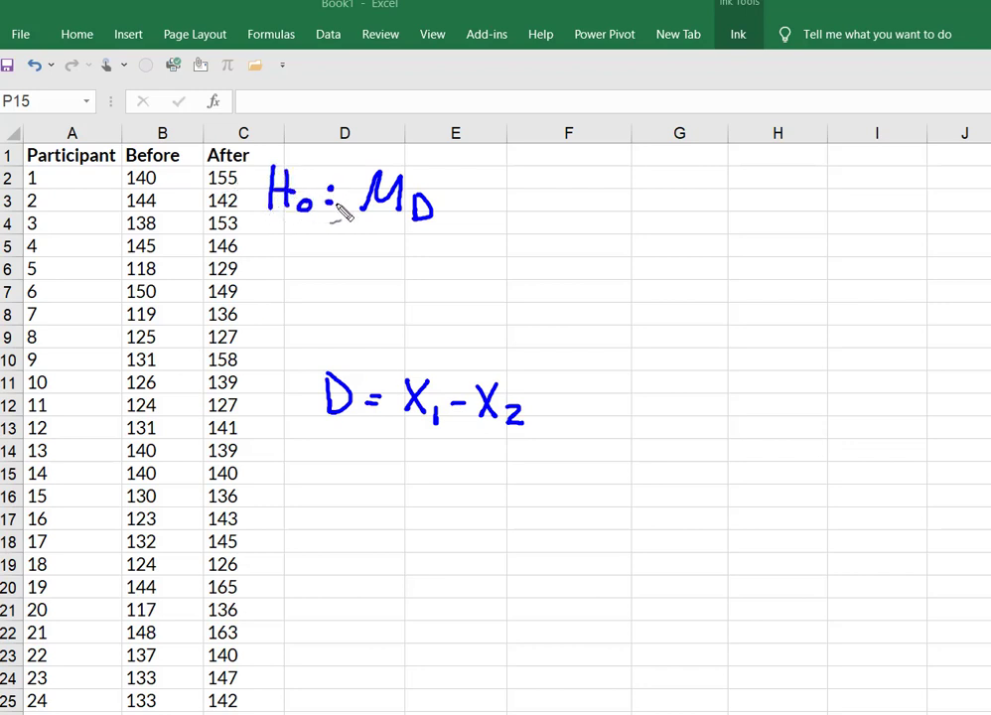
{"action": "mouse_move", "coordinate": [457, 180]}
{"action": "left_mouse_down"}
{"action": "mouse_move", "coordinate": [459, 202]}
{"action": "mouse_move", "coordinate": [505, 199]}
{"action": "mouse_move", "coordinate": [500, 207]}
{"action": "mouse_move", "coordinate": [521, 177]}
{"action": "left_mouse_up"}
Handwrite the alternative hypothesis Ha: μD < 5 directly beneath the null hypothesis.
{"action": "mouse_move", "coordinate": [275, 239]}
{"action": "left_mouse_down"}
{"action": "mouse_move", "coordinate": [276, 278]}
{"action": "mouse_move", "coordinate": [294, 278]}
{"action": "left_mouse_up"}
{"action": "mouse_move", "coordinate": [276, 261]}
{"action": "left_mouse_down"}
{"action": "mouse_move", "coordinate": [323, 277]}
{"action": "mouse_move", "coordinate": [388, 254]}
{"action": "mouse_move", "coordinate": [392, 281]}
{"action": "mouse_move", "coordinate": [402, 283]}
{"action": "left_mouse_up"}
{"action": "left_click", "coordinate": [333, 257]}
{"action": "left_click", "coordinate": [333, 271]}
{"action": "mouse_move", "coordinate": [475, 255]}
{"action": "left_mouse_down"}
{"action": "mouse_move", "coordinate": [459, 274]}
{"action": "mouse_move", "coordinate": [496, 282]}
{"action": "left_mouse_up"}
{"action": "left_click_drag", "start_coordinate": [497, 255], "coordinate": [519, 254]}
Handwrite the significance level α = .05 under the hypotheses and add ink notes below the difference formula.
{"action": "mouse_move", "coordinate": [365, 310]}
{"action": "left_mouse_down"}
{"action": "mouse_move", "coordinate": [366, 341]}
{"action": "mouse_move", "coordinate": [395, 321]}
{"action": "mouse_move", "coordinate": [397, 330]}
{"action": "mouse_move", "coordinate": [431, 343]}
{"action": "mouse_move", "coordinate": [442, 316]}
{"action": "mouse_move", "coordinate": [460, 336]}
{"action": "mouse_move", "coordinate": [467, 316]}
{"action": "left_mouse_up"}
{"action": "left_click", "coordinate": [414, 334]}
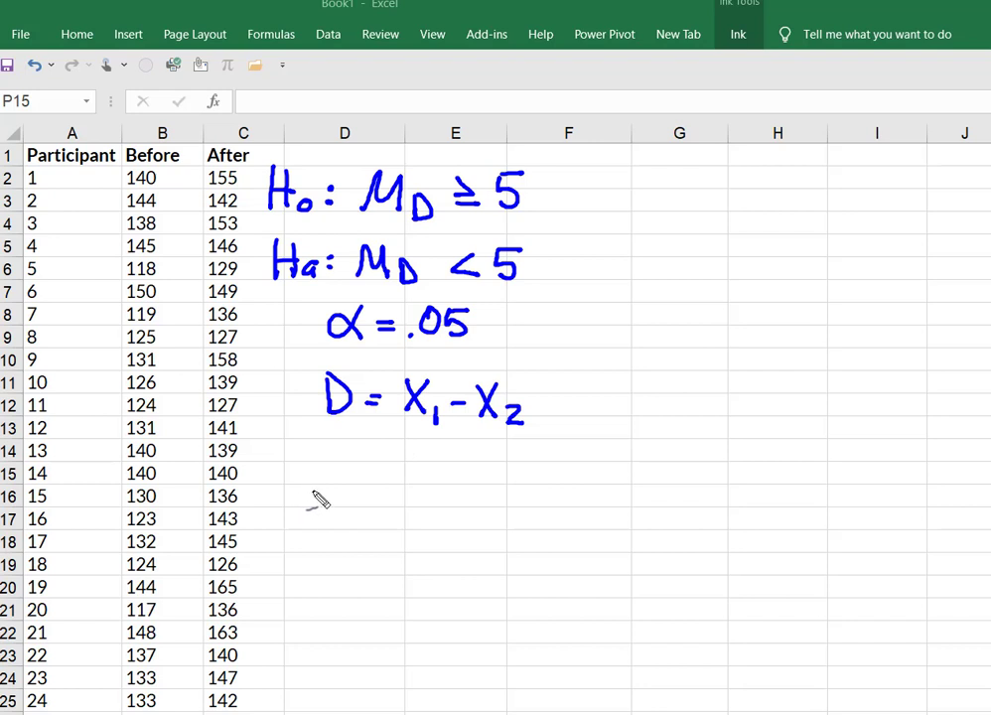
{"action": "mouse_move", "coordinate": [346, 454]}
{"action": "left_mouse_down"}
{"action": "mouse_move", "coordinate": [345, 483]}
{"action": "mouse_move", "coordinate": [370, 483]}
{"action": "mouse_move", "coordinate": [401, 466]}
{"action": "mouse_move", "coordinate": [402, 477]}
{"action": "mouse_move", "coordinate": [422, 471]}
{"action": "mouse_move", "coordinate": [417, 483]}
{"action": "mouse_move", "coordinate": [440, 457]}
{"action": "mouse_move", "coordinate": [459, 479]}
{"action": "mouse_move", "coordinate": [465, 463]}
{"action": "left_mouse_up"}
{"action": "left_click_drag", "start_coordinate": [418, 494], "coordinate": [468, 494]}
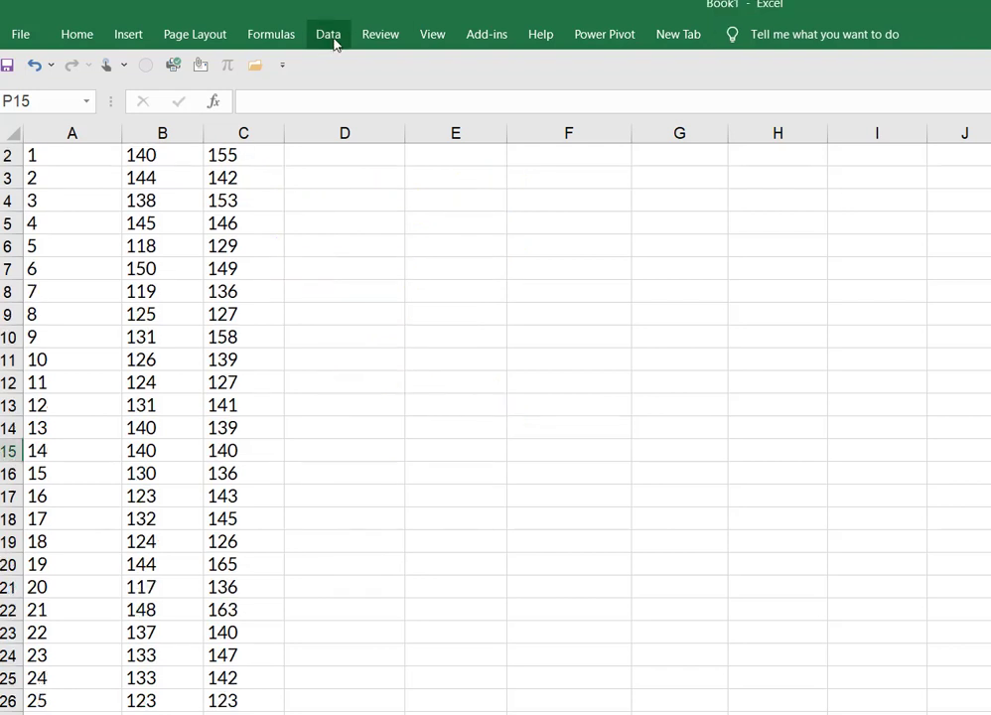
Start the t-Test: Paired Two Sample for Means from the data analysis tools.
{"action": "left_click", "coordinate": [332, 38]}
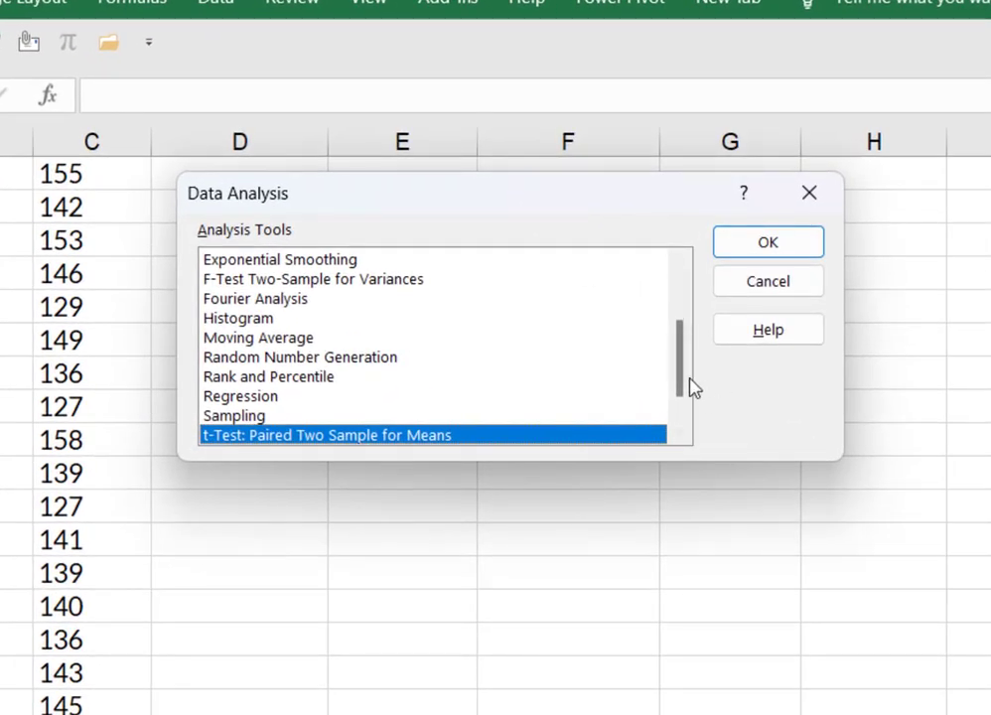
{"action": "left_click_drag", "start_coordinate": [649, 323], "coordinate": [648, 310]}
{"action": "scroll", "coordinate": [682, 383], "scroll_direction": "up", "scroll_amount": 1}
{"action": "left_click", "coordinate": [678, 411]}
{"action": "left_click", "coordinate": [328, 377]}
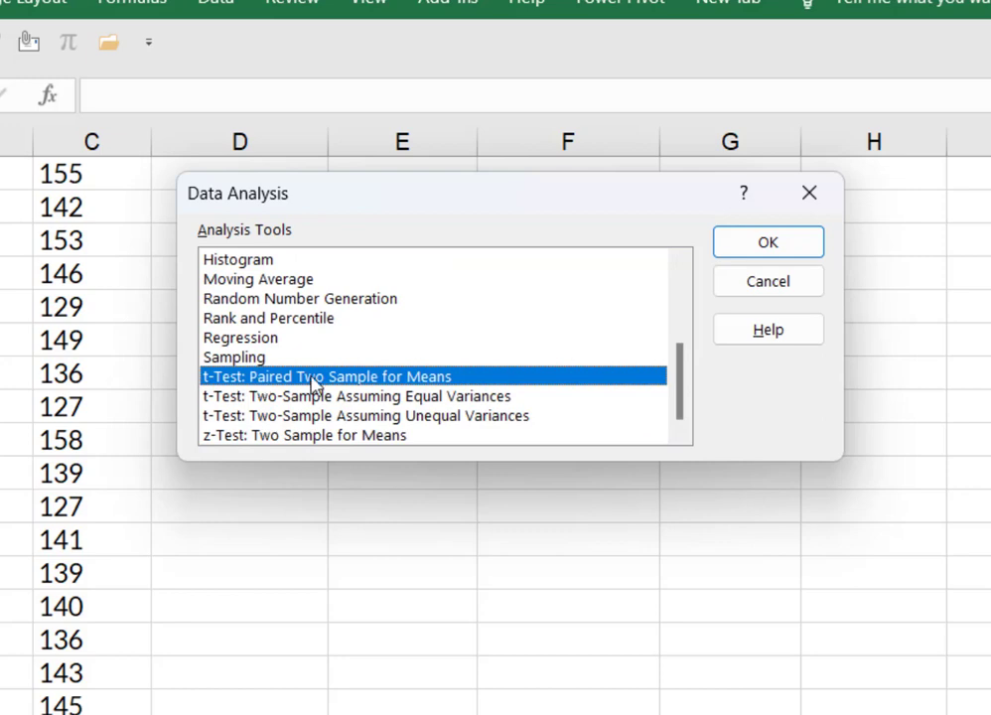
{"action": "left_click", "coordinate": [750, 258]}
{"action": "left_click_drag", "start_coordinate": [569, 146], "coordinate": [613, 244]}
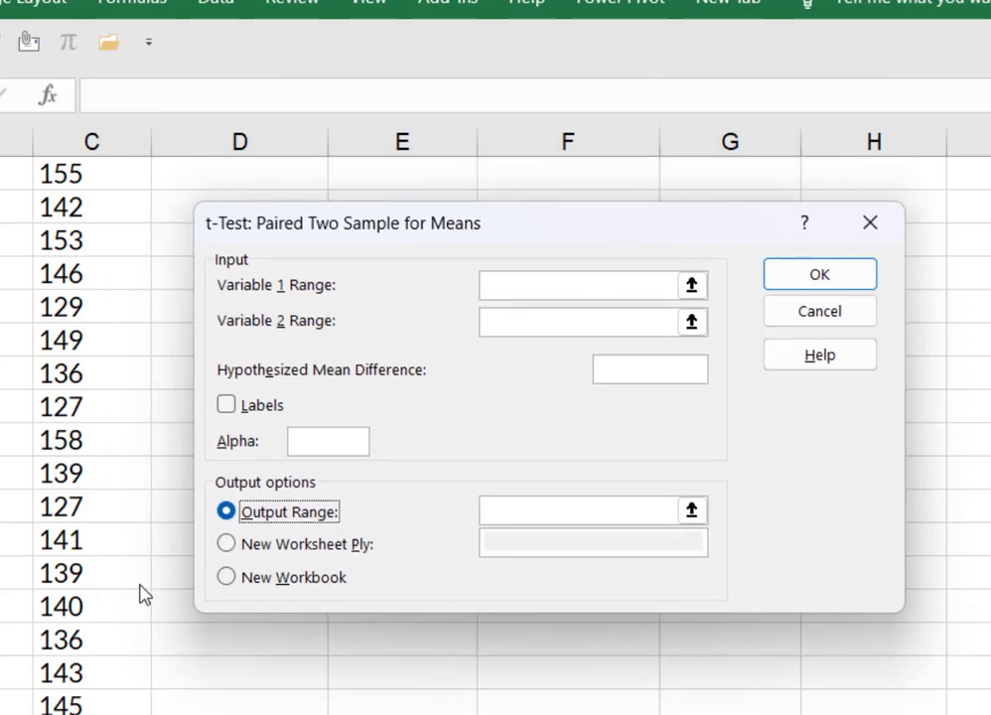
Set the Variable 1 range of the paired t-test to the After scores, $C$2:$C$51.
{"action": "left_click", "coordinate": [526, 286]}
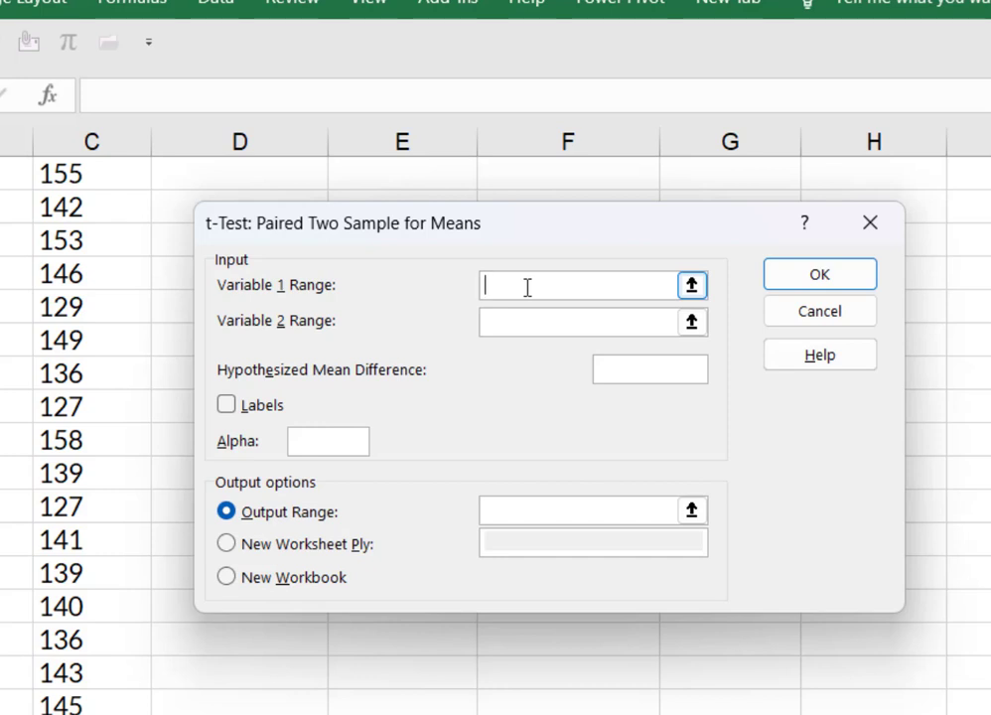
{"action": "type", "text": "C2"}
{"action": "key", "text": "F4"}
{"action": "type", "text": ":C51"}
{"action": "key", "text": "F4"}
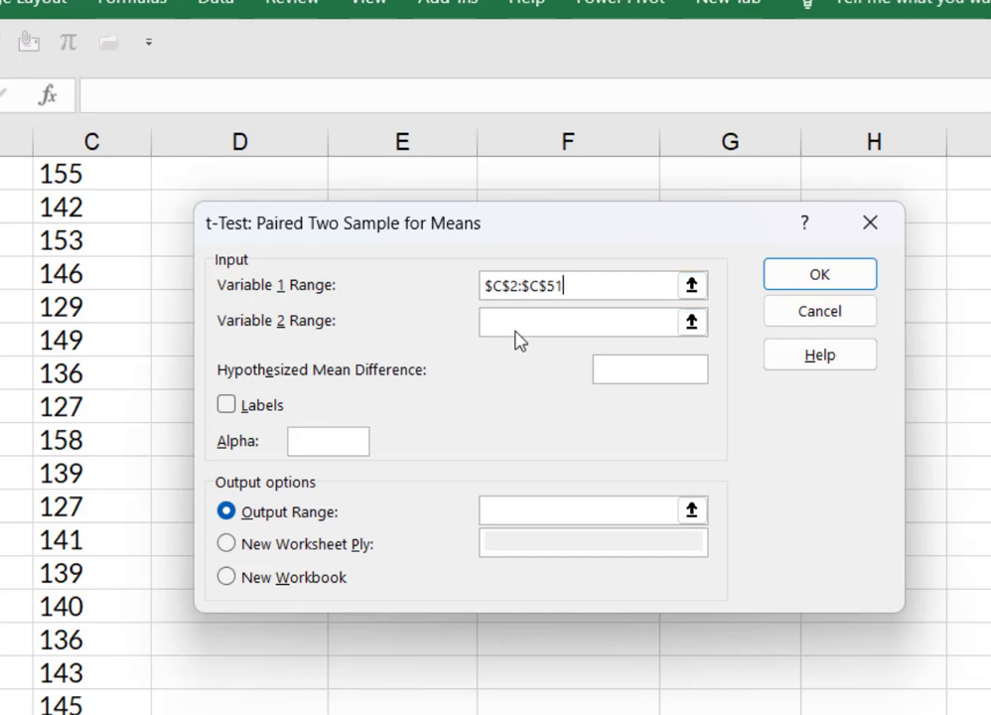
Set the Variable 2 range of the paired t-test to the Before scores, $B$2:$B$51.
{"action": "left_click", "coordinate": [516, 332]}
{"action": "type", "text": "B2"}
{"action": "key", "text": "F4"}
{"action": "type", "text": ":B51"}
{"action": "key", "text": "F4"}
Set the hypothesized mean difference to 5 and alpha to .05.
{"action": "left_click", "coordinate": [622, 375]}
{"action": "type", "text": "5"}
{"action": "left_click", "coordinate": [320, 442]}
{"action": "type", "text": "05"}
{"action": "key", "text": "Home"}
{"action": "type", "text": "."}
Choose cell $D$4 as the output range and run the paired t-test.
{"action": "left_click", "coordinate": [693, 513]}
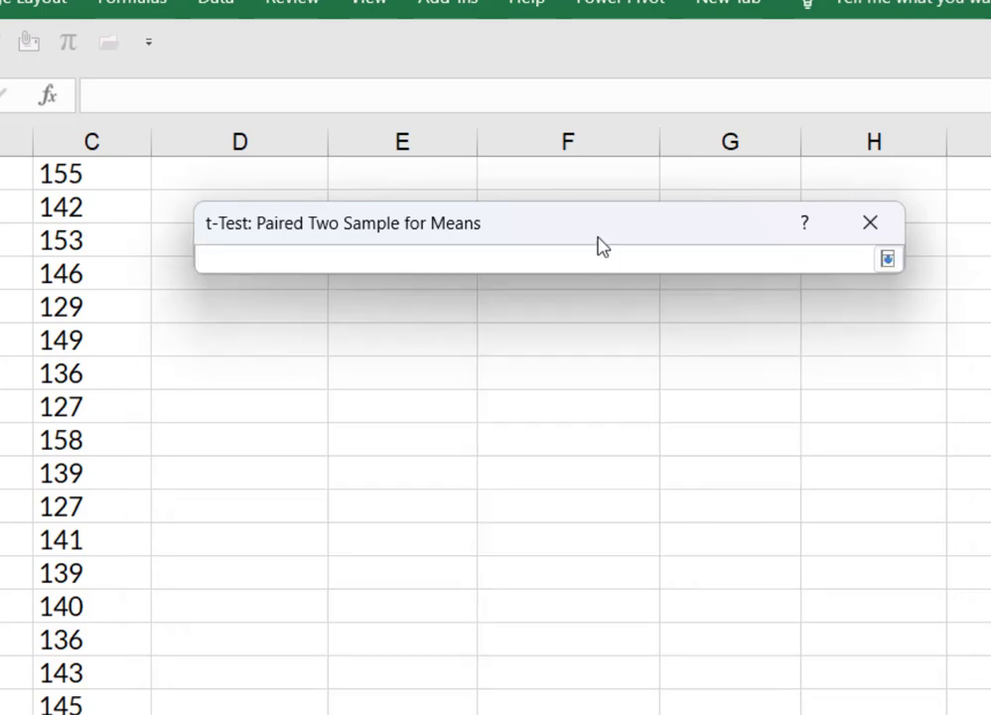
{"action": "left_click_drag", "start_coordinate": [597, 244], "coordinate": [714, 439]}
{"action": "left_click", "coordinate": [279, 239]}
{"action": "left_click", "coordinate": [981, 447]}
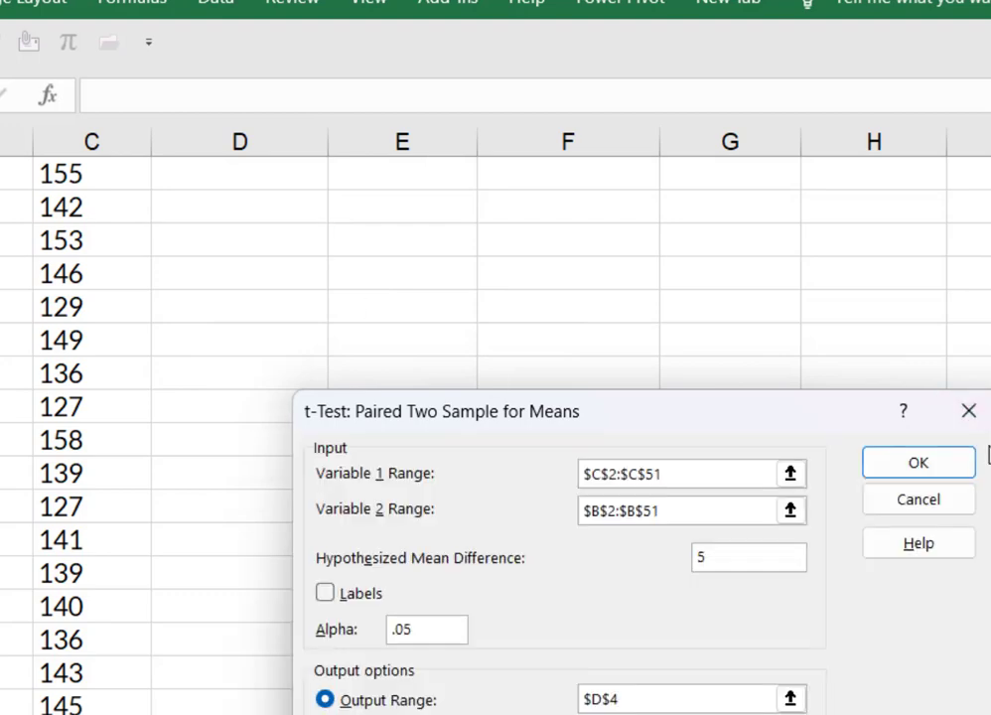
{"action": "left_click_drag", "start_coordinate": [704, 425], "coordinate": [566, 420]}
{"action": "left_click", "coordinate": [795, 465]}
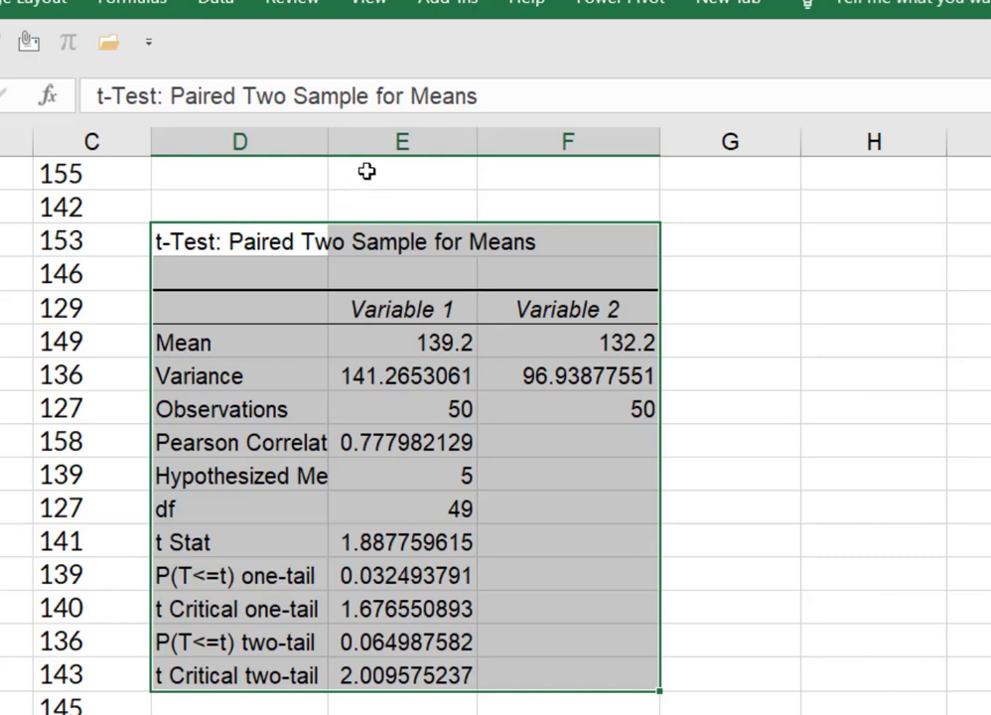
Fit column D to its contents and rename the Variable 1 and Variable 2 headings as AFTER and BEFORE.
{"action": "double_click", "coordinate": [328, 144]}
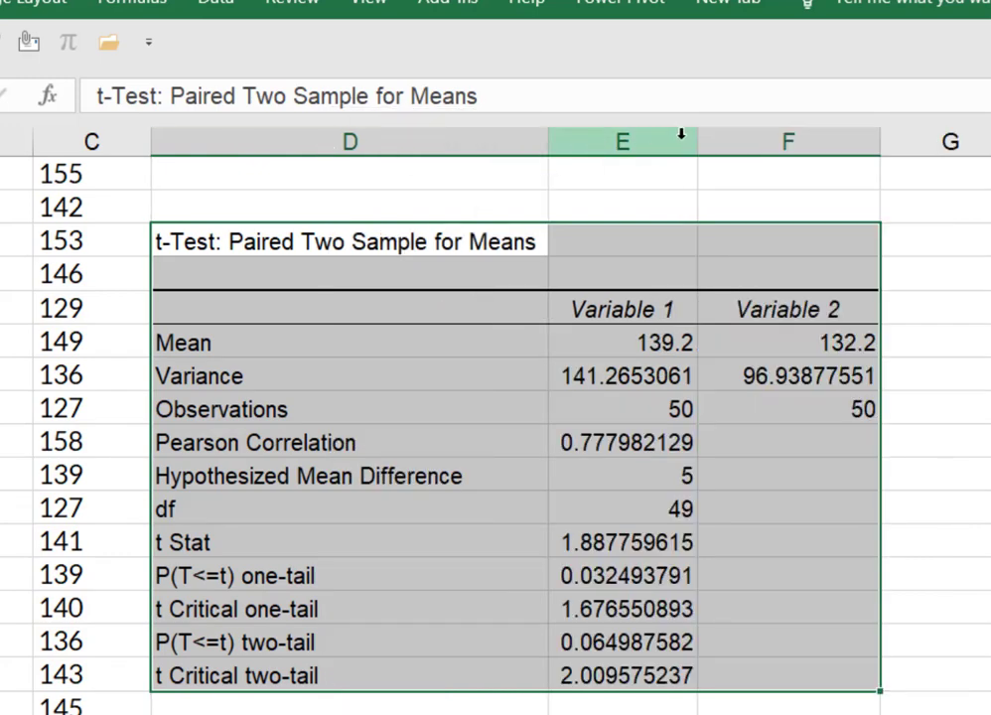
{"action": "left_click", "coordinate": [660, 308]}
{"action": "type", "text": "AT"}
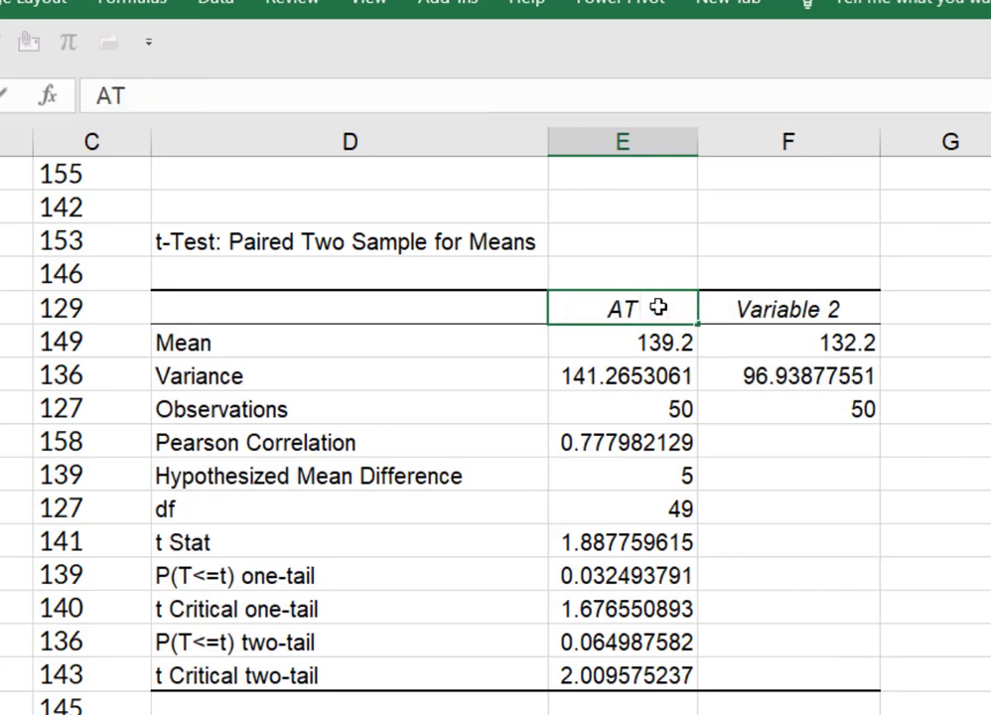
{"action": "key", "text": "BackSpace"}
{"action": "type", "text": "FTER"}
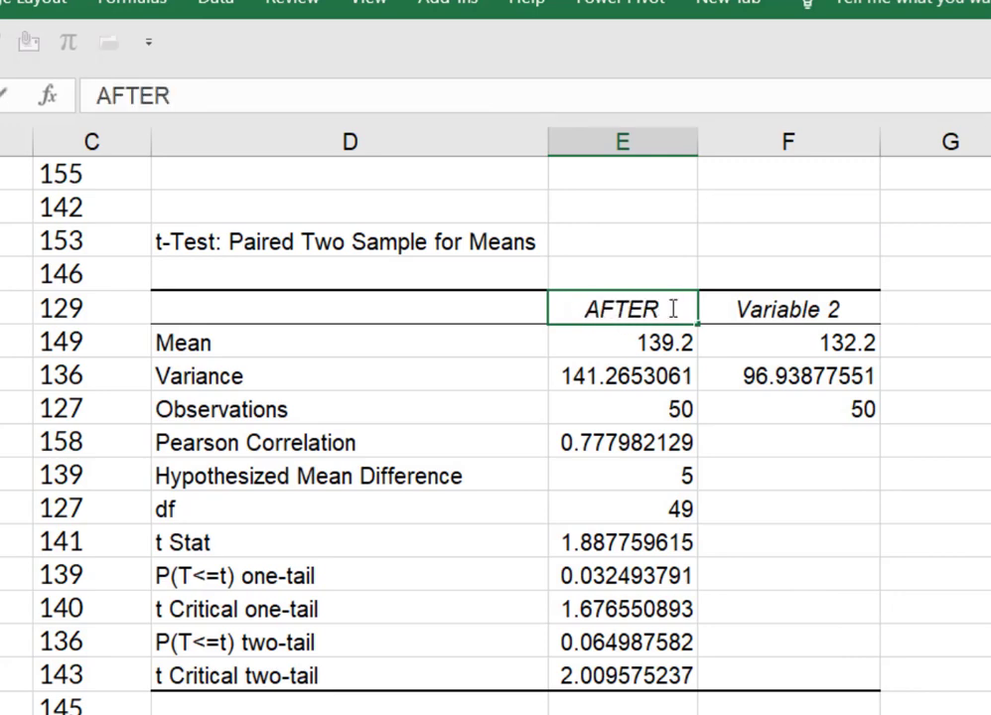
{"action": "left_click", "coordinate": [747, 310]}
{"action": "type", "text": "BEF"}
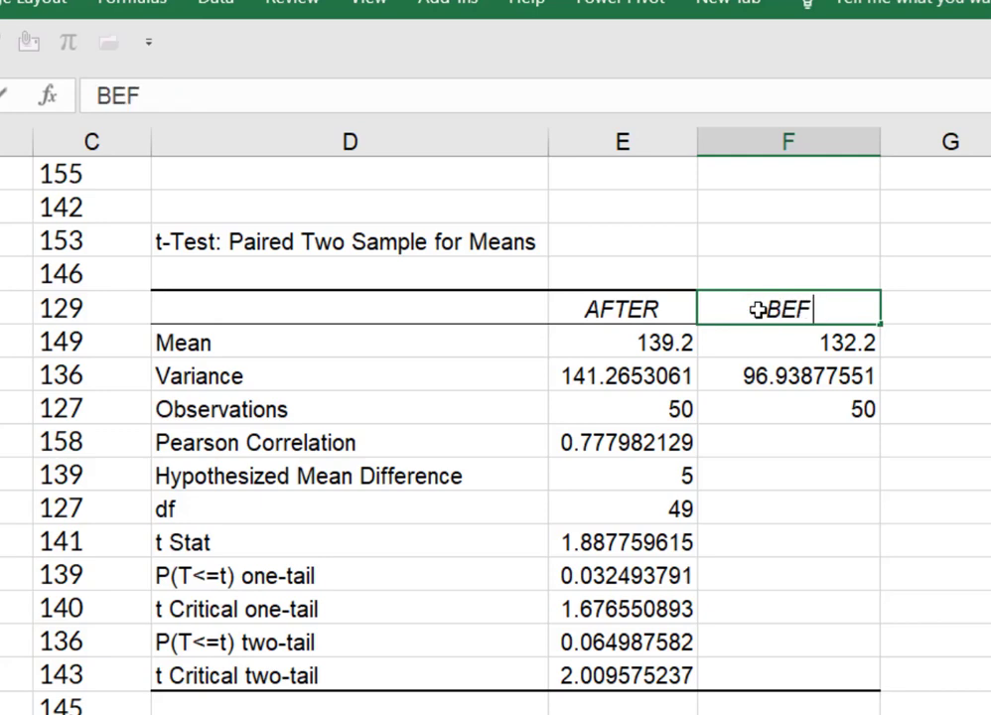
{"action": "type", "text": "ORE"}
{"action": "left_click", "coordinate": [726, 506]}
Fill the t Stat and t Critical one-tail value cells in the output with yellow.
{"action": "left_click", "coordinate": [625, 341]}
{"action": "left_click", "coordinate": [842, 343]}
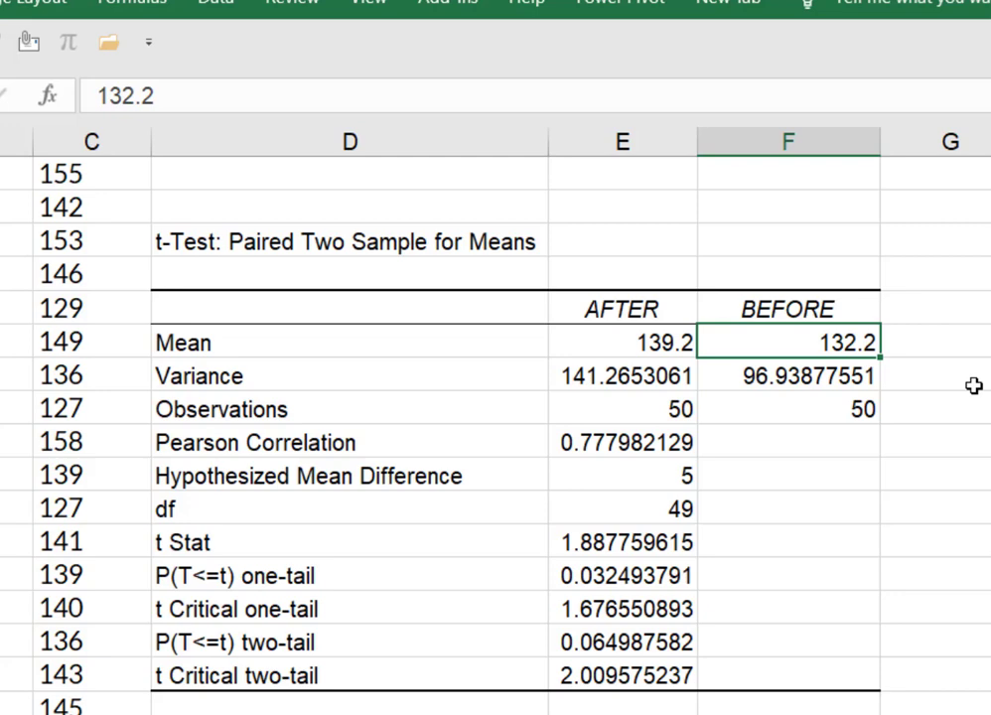
{"action": "left_click", "coordinate": [624, 541]}
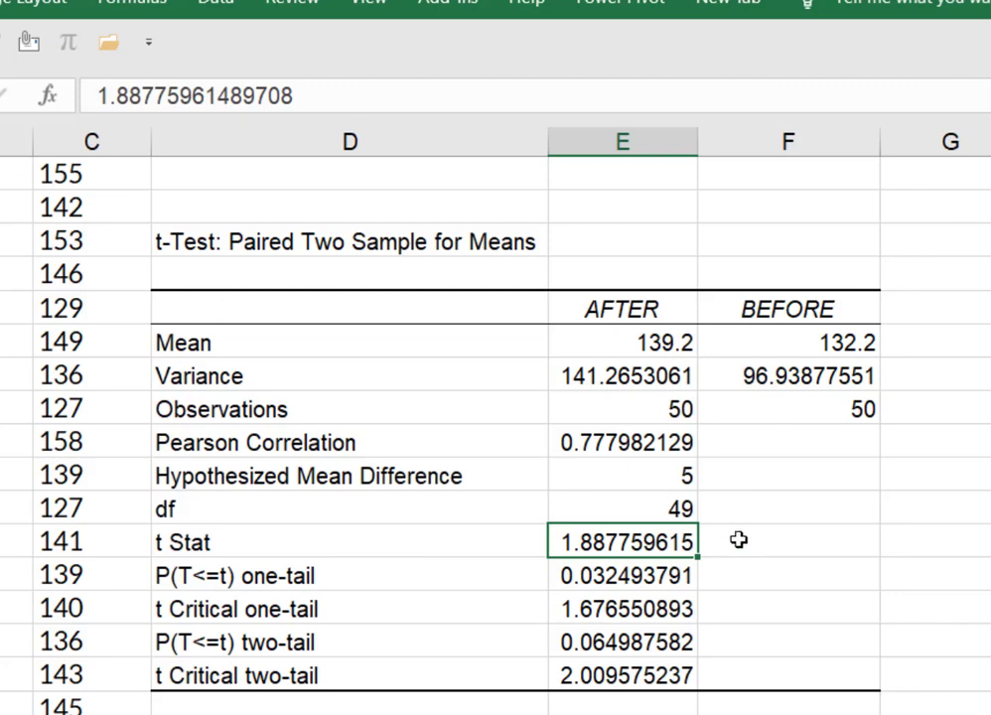
{"action": "right_click", "coordinate": [664, 542]}
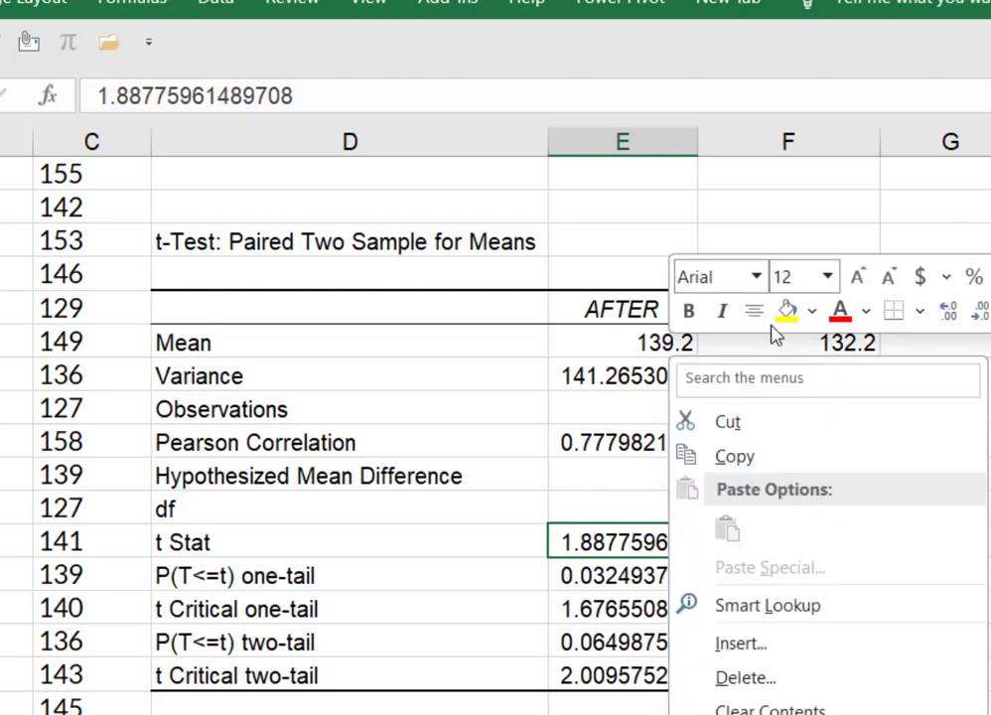
{"action": "left_click", "coordinate": [787, 311]}
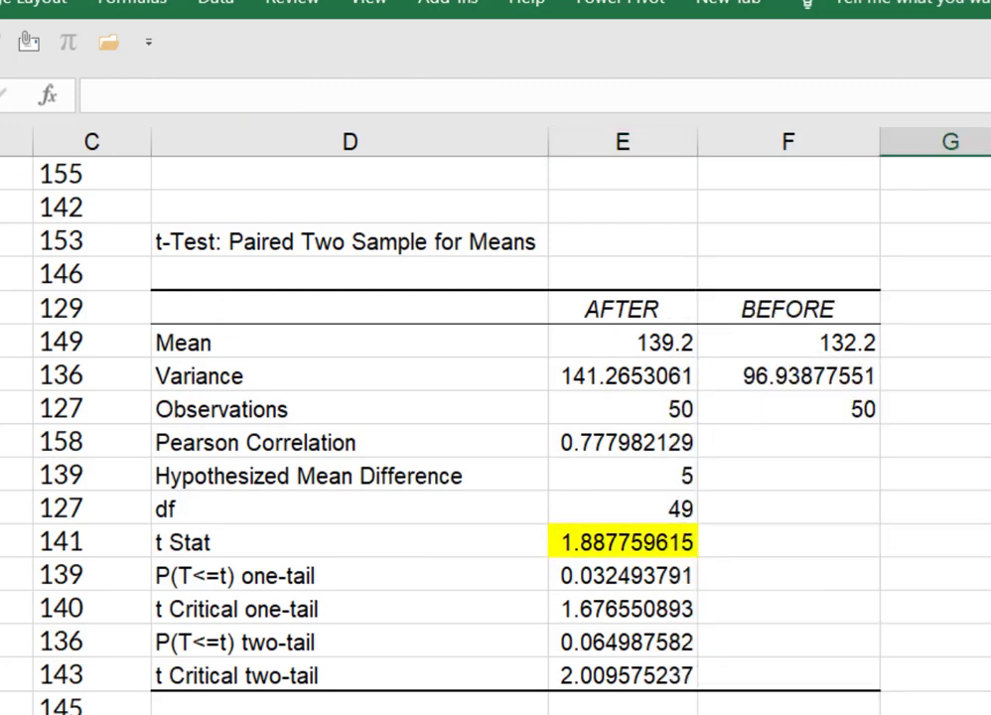
{"action": "left_click", "coordinate": [604, 603]}
{"action": "right_click", "coordinate": [606, 611]}
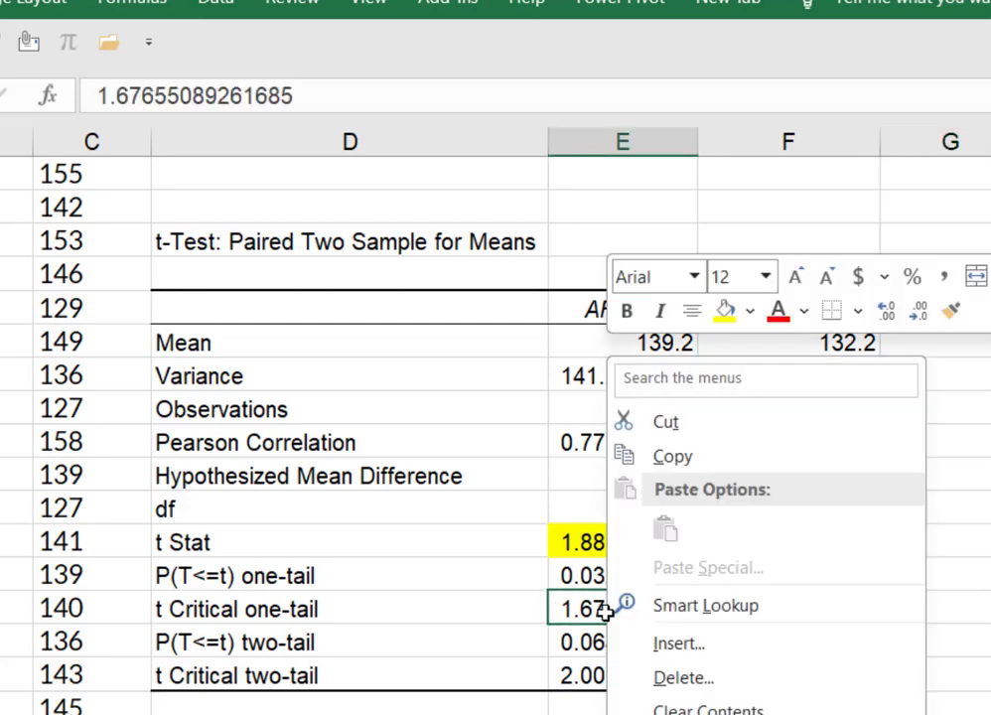
{"action": "left_click", "coordinate": [725, 312]}
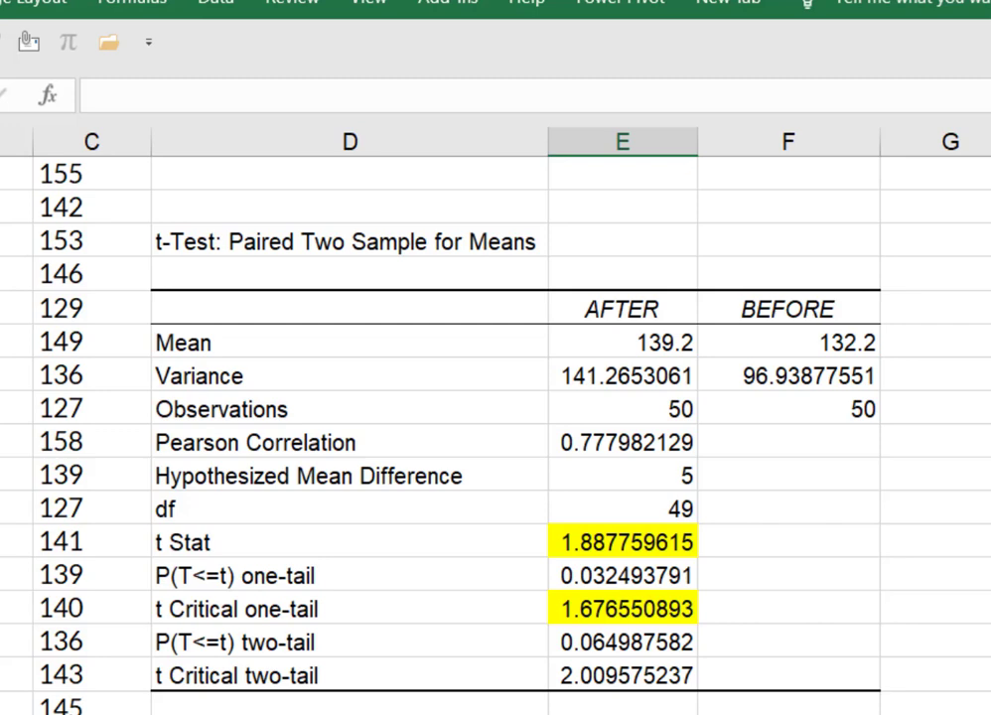
Fill the P(T<=t) one-tail value cell in the output with blue.
{"action": "left_click", "coordinate": [655, 579]}
{"action": "right_click", "coordinate": [656, 579]}
{"action": "left_click", "coordinate": [789, 309]}
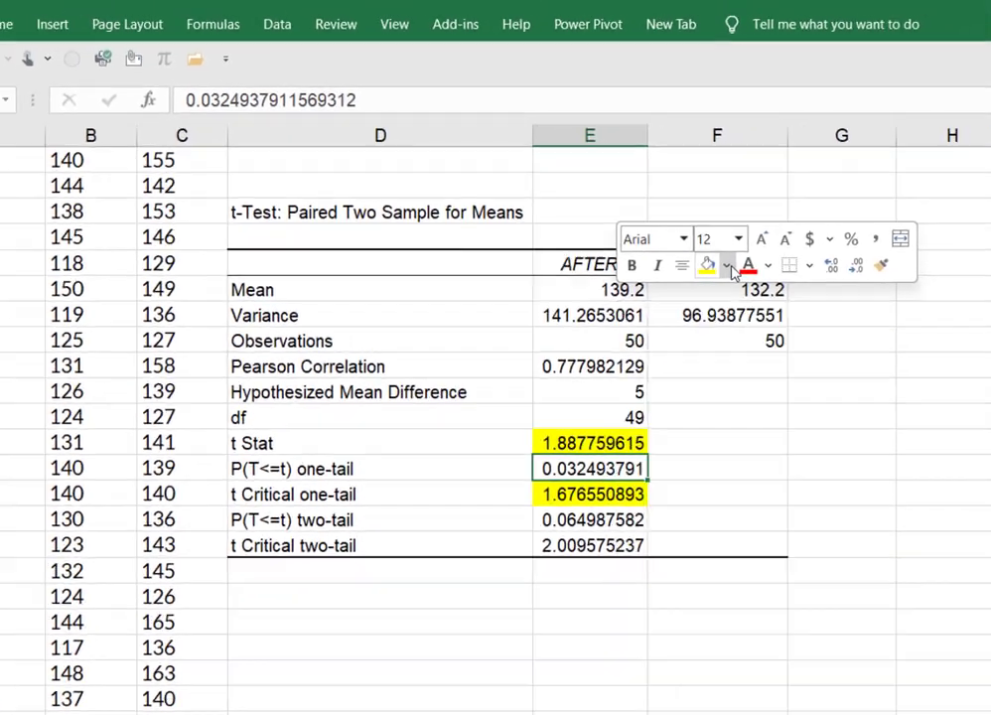
{"action": "left_click", "coordinate": [774, 369]}
{"action": "left_click", "coordinate": [667, 672]}
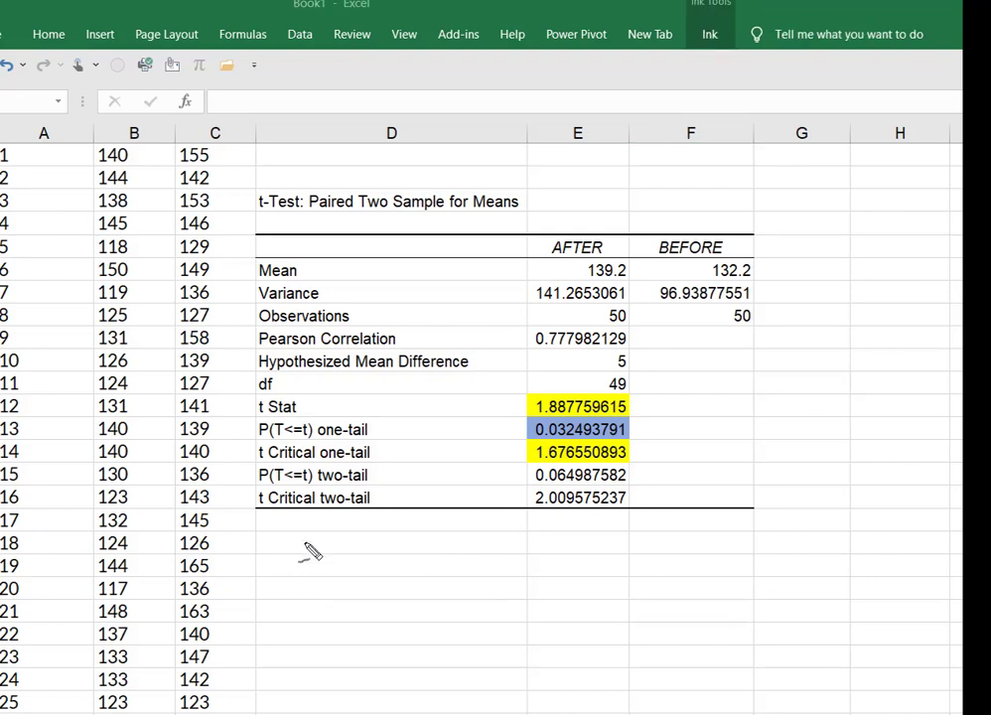
Handwrite P = 0.03 and α = 0.05 below the output table, with the comparison p < α beside them.
{"action": "mouse_move", "coordinate": [304, 541]}
{"action": "left_mouse_down"}
{"action": "mouse_move", "coordinate": [305, 575]}
{"action": "mouse_move", "coordinate": [306, 562]}
{"action": "mouse_move", "coordinate": [346, 559]}
{"action": "mouse_move", "coordinate": [348, 568]}
{"action": "mouse_move", "coordinate": [363, 552]}
{"action": "mouse_move", "coordinate": [401, 554]}
{"action": "mouse_move", "coordinate": [418, 582]}
{"action": "left_mouse_up"}
{"action": "left_click", "coordinate": [385, 582]}
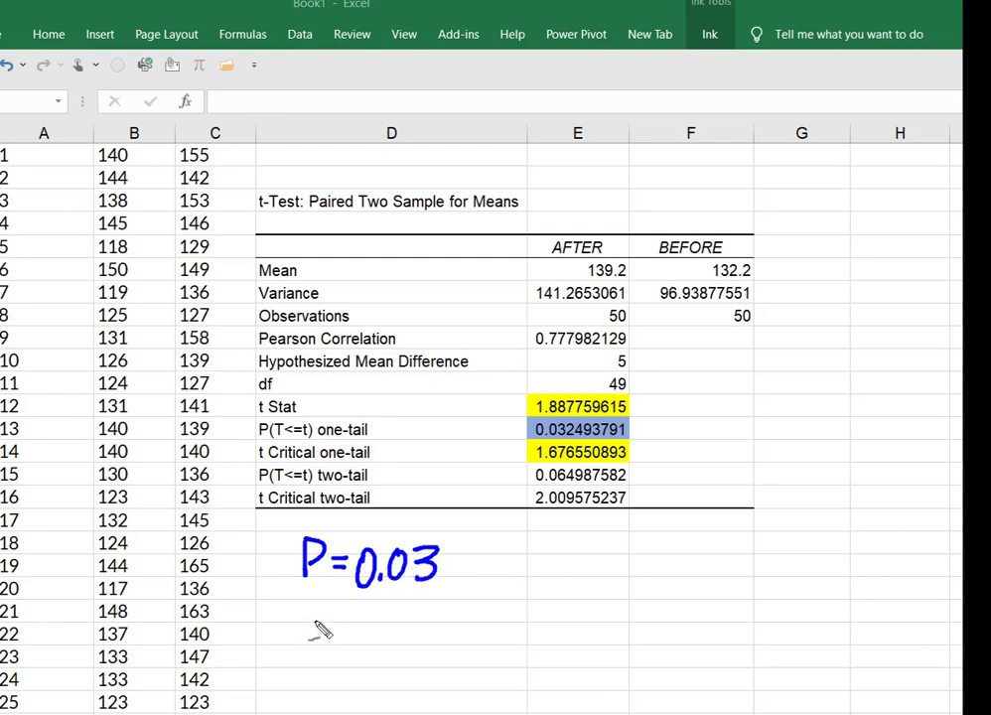
{"action": "mouse_move", "coordinate": [294, 624]}
{"action": "left_mouse_down"}
{"action": "mouse_move", "coordinate": [321, 612]}
{"action": "mouse_move", "coordinate": [320, 635]}
{"action": "mouse_move", "coordinate": [364, 619]}
{"action": "mouse_move", "coordinate": [366, 632]}
{"action": "mouse_move", "coordinate": [394, 636]}
{"action": "mouse_move", "coordinate": [443, 627]}
{"action": "mouse_move", "coordinate": [449, 653]}
{"action": "mouse_move", "coordinate": [463, 614]}
{"action": "left_mouse_up"}
{"action": "left_click", "coordinate": [401, 641]}
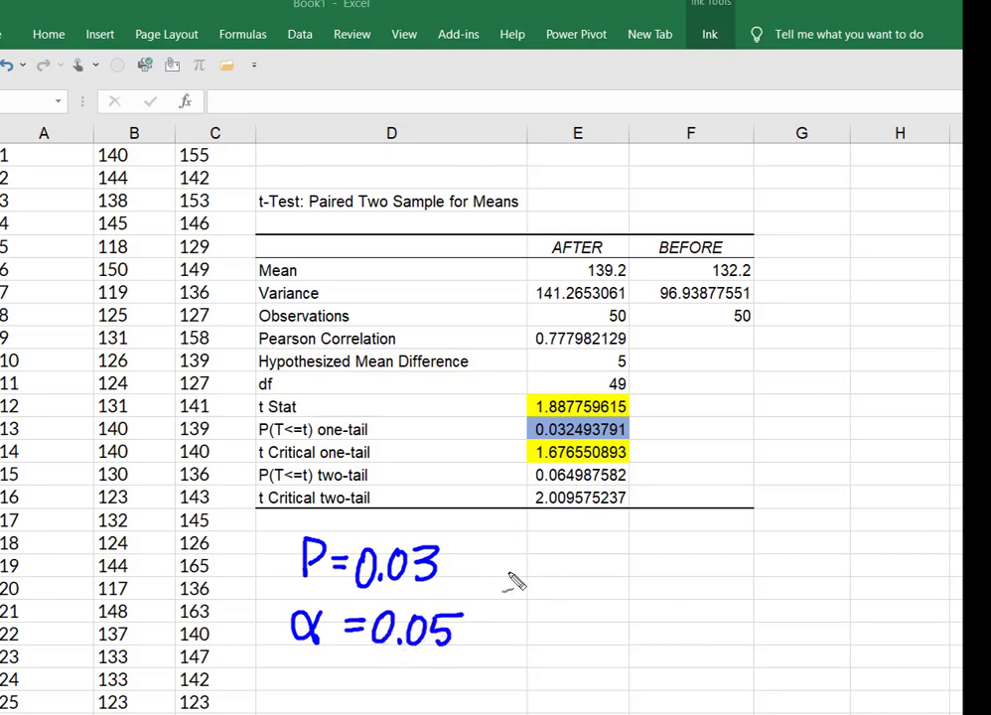
{"action": "mouse_move", "coordinate": [529, 557]}
{"action": "left_mouse_down"}
{"action": "mouse_move", "coordinate": [529, 598]}
{"action": "mouse_move", "coordinate": [562, 562]}
{"action": "mouse_move", "coordinate": [532, 582]}
{"action": "left_mouse_up"}
{"action": "mouse_move", "coordinate": [602, 555]}
{"action": "left_mouse_down"}
{"action": "mouse_move", "coordinate": [576, 568]}
{"action": "mouse_move", "coordinate": [603, 577]}
{"action": "left_mouse_up"}
{"action": "left_click_drag", "start_coordinate": [656, 552], "coordinate": [659, 586]}
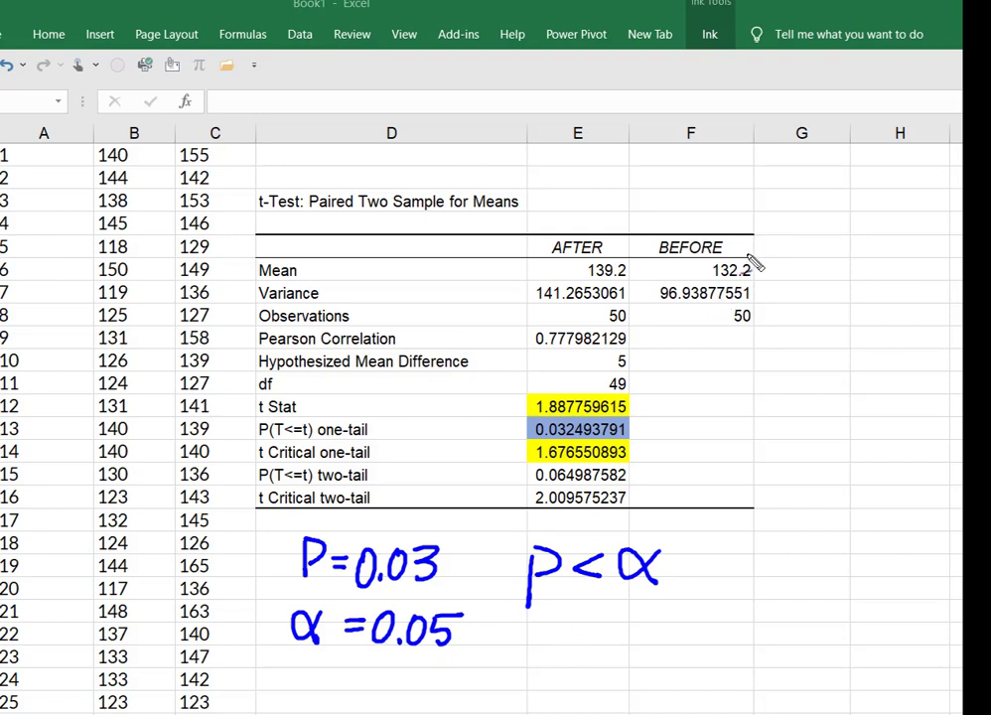
Circle the BEFORE and AFTER mean values in the output table with ink.
{"action": "mouse_move", "coordinate": [747, 253]}
{"action": "left_mouse_down"}
{"action": "mouse_move", "coordinate": [710, 281]}
{"action": "mouse_move", "coordinate": [763, 256]}
{"action": "left_mouse_up"}
{"action": "left_click_drag", "start_coordinate": [640, 256], "coordinate": [634, 263]}
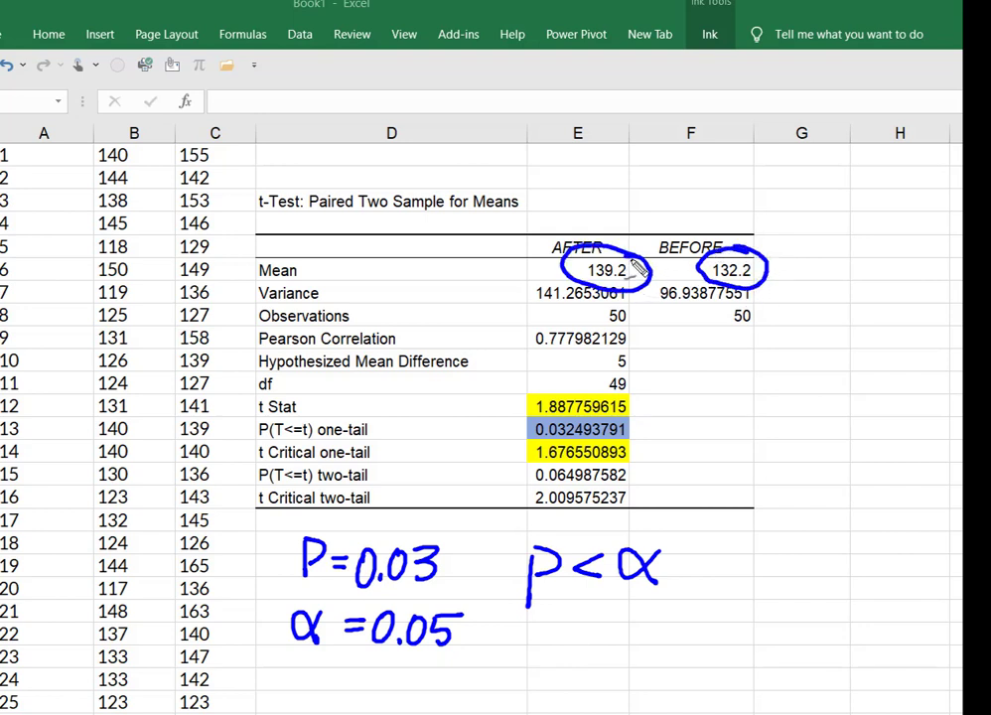